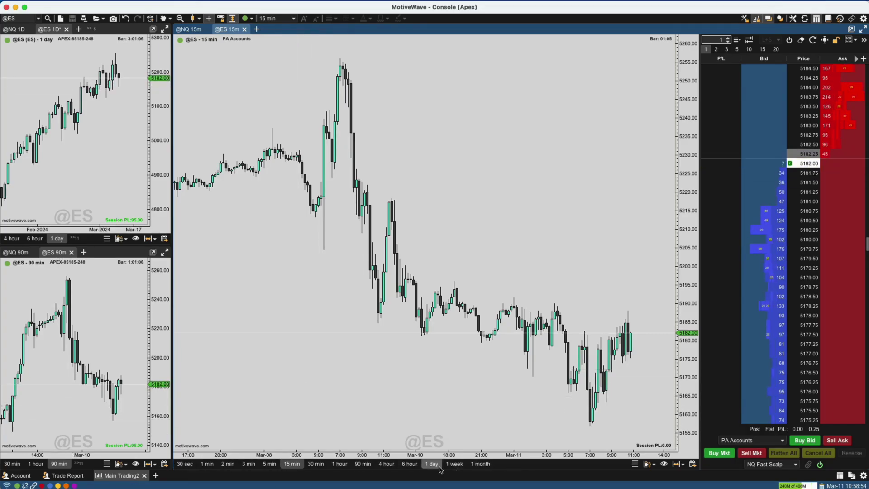
Step: After trying 5-minute bars and returning to 15-minute, add a custom 36-minute bar size in Preferences
click(269, 465)
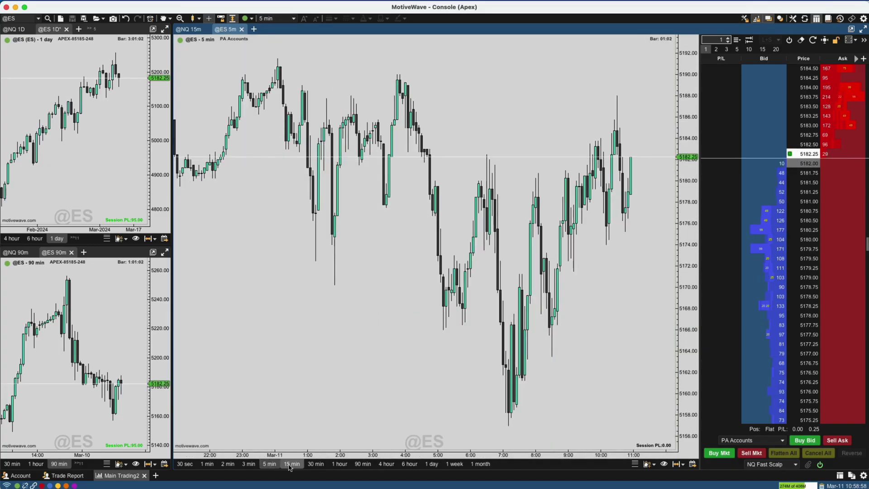
click(291, 464)
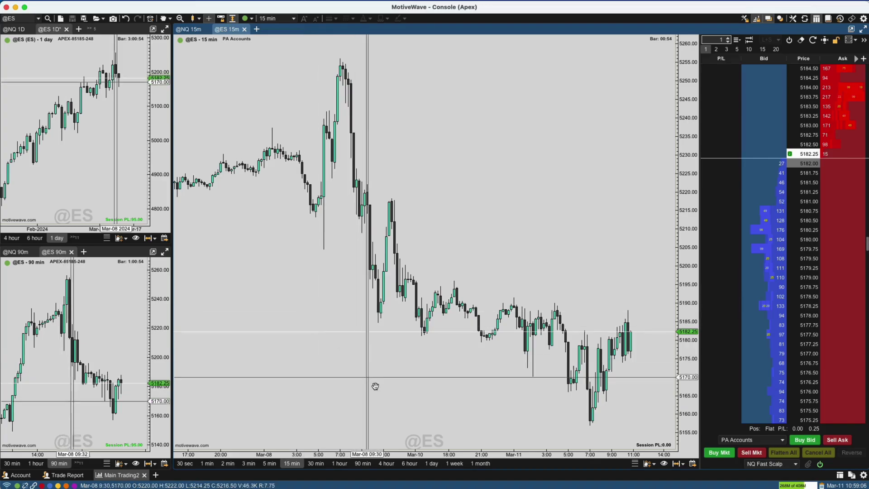
right_click(185, 467)
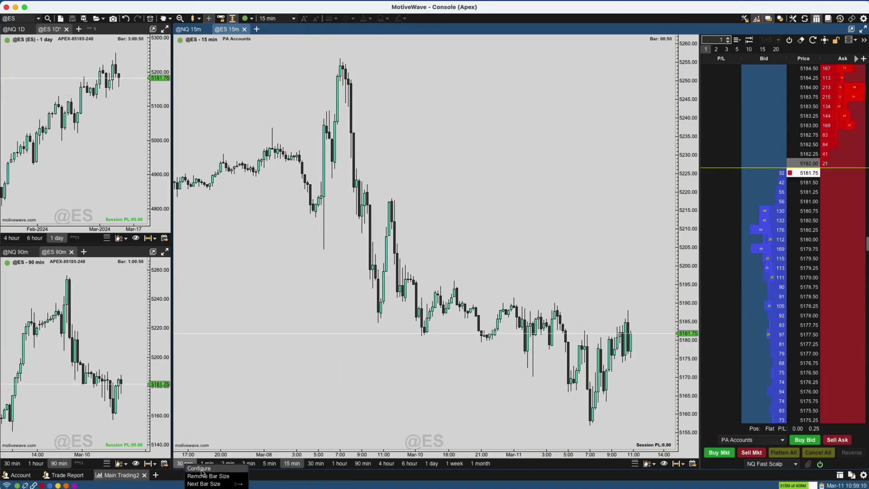
click(200, 468)
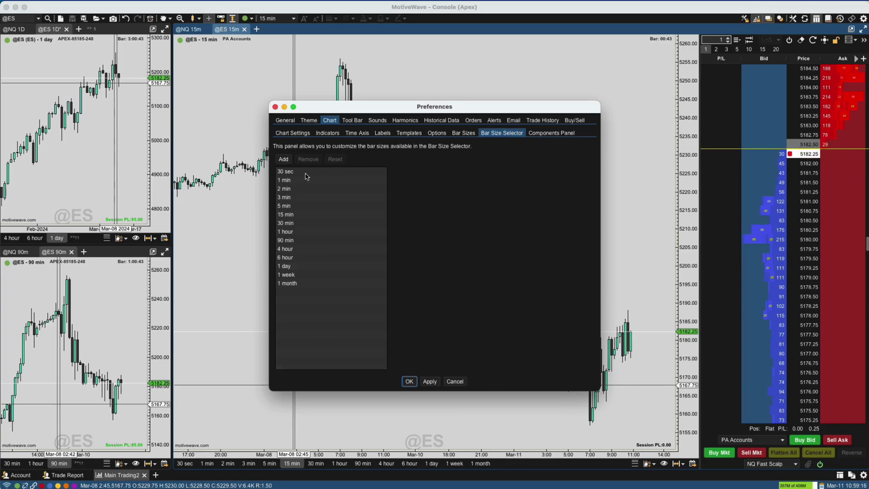
click(284, 160)
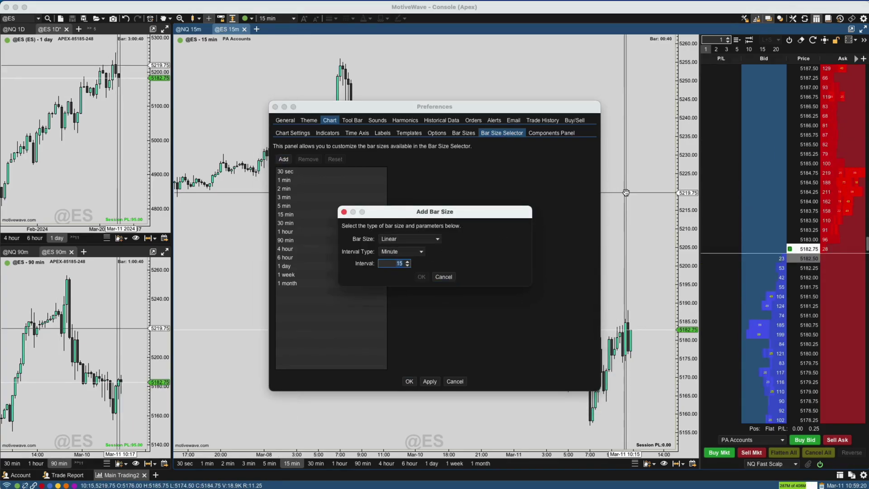
text(36)
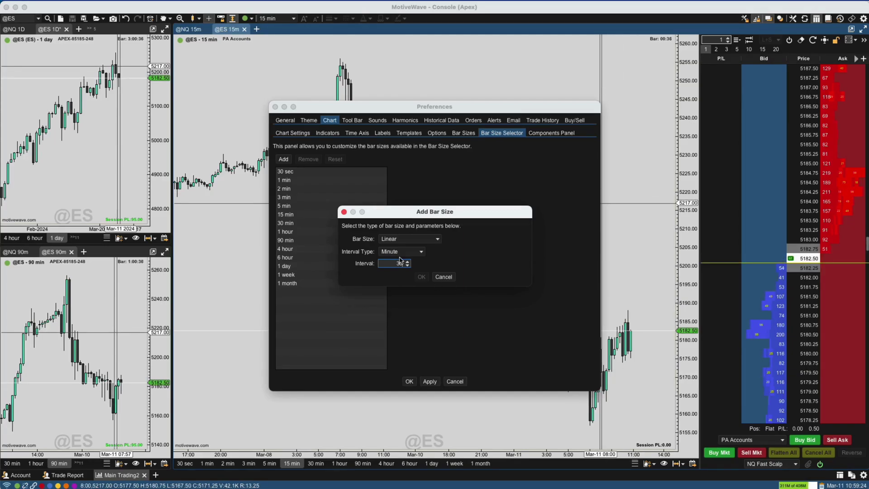
key(Tab)
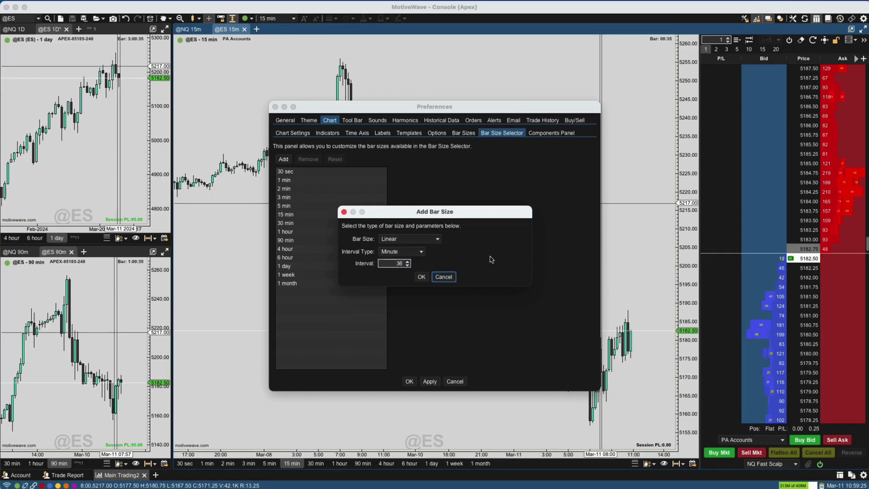
click(421, 278)
click(421, 383)
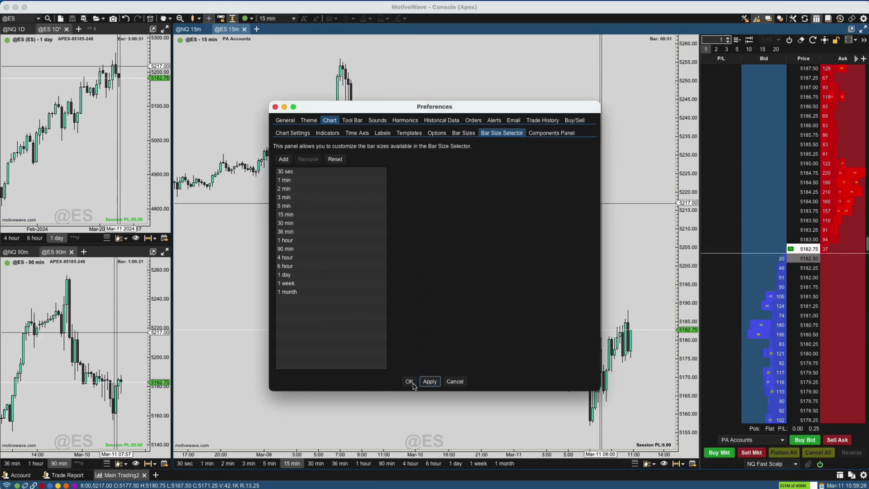
click(410, 382)
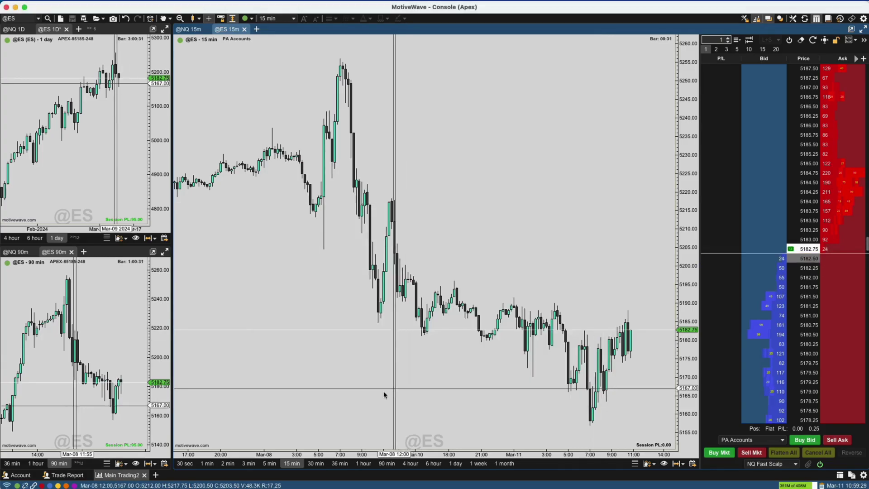
Step: Switch the main ES chart to the new 36 min bar size, renaming its tab ES 36m
click(339, 465)
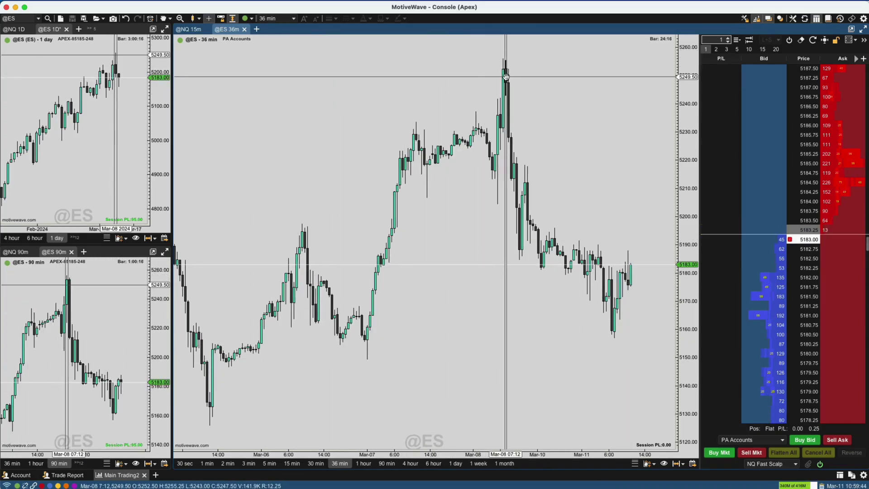
mouse_move(506, 74)
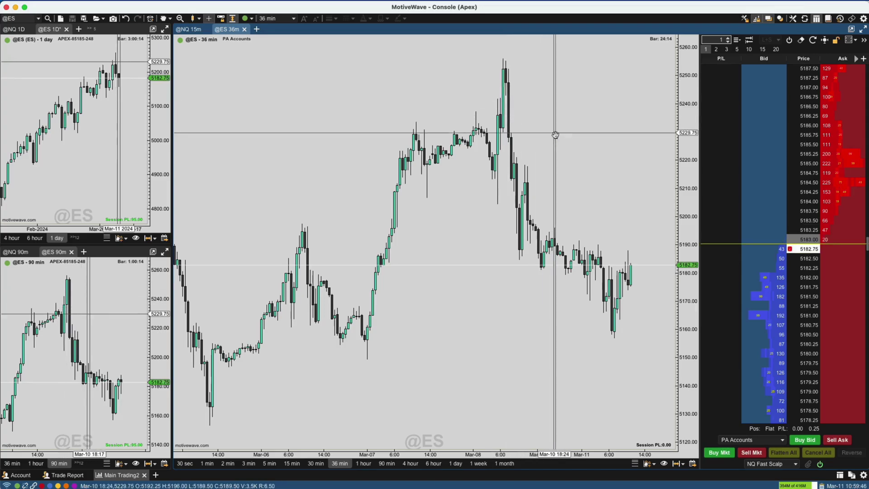
mouse_move(509, 133)
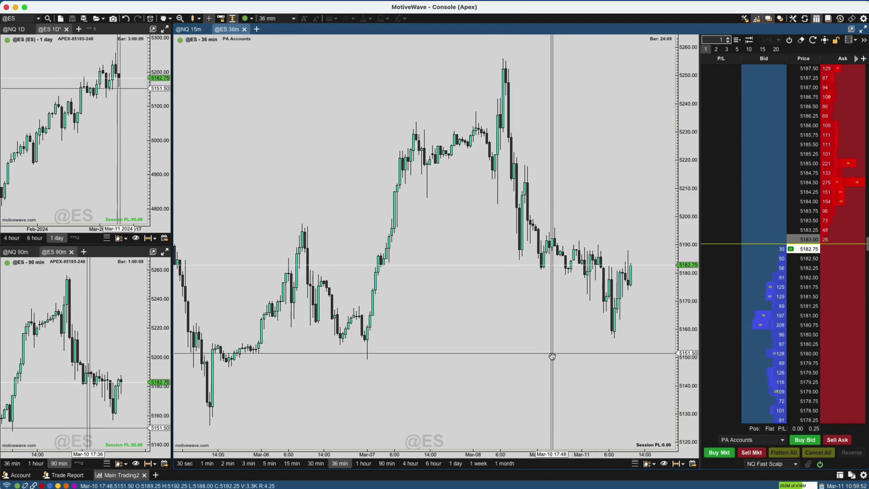
Step: View the ES 36m chart's Theme settings, keeping chart theme Light Grey and bar theme LIGHT GOOD
right_click(503, 314)
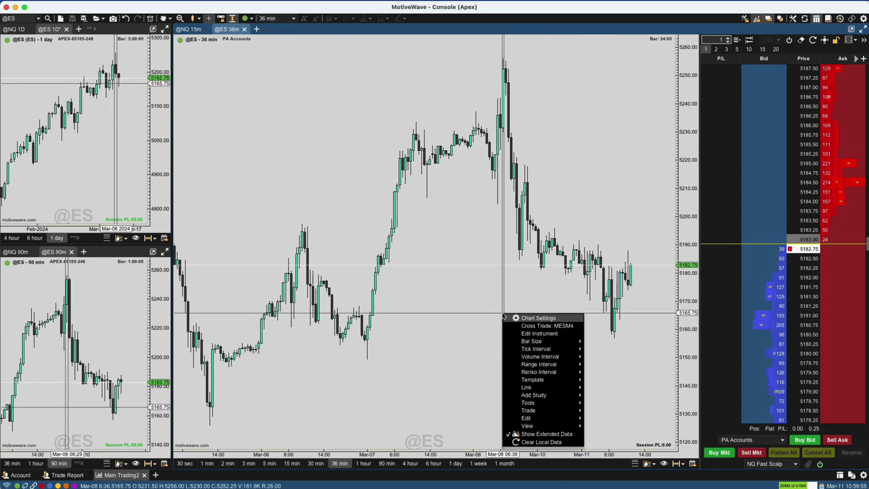
click(543, 320)
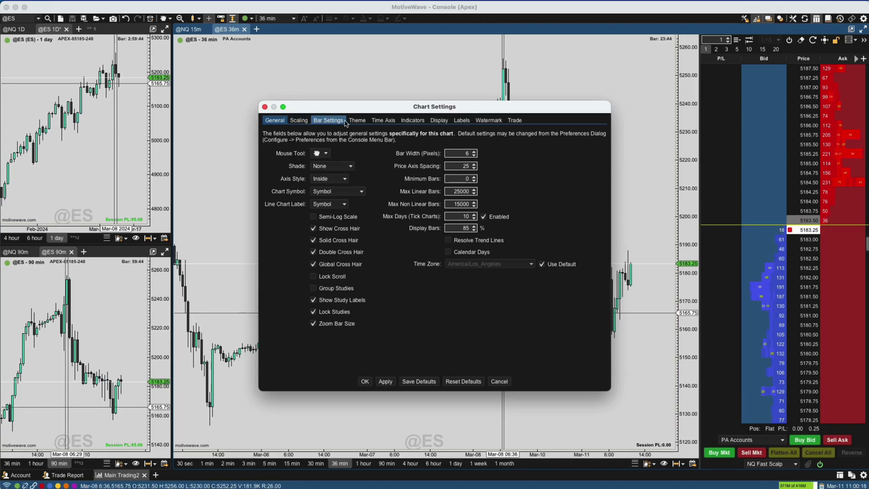
click(366, 124)
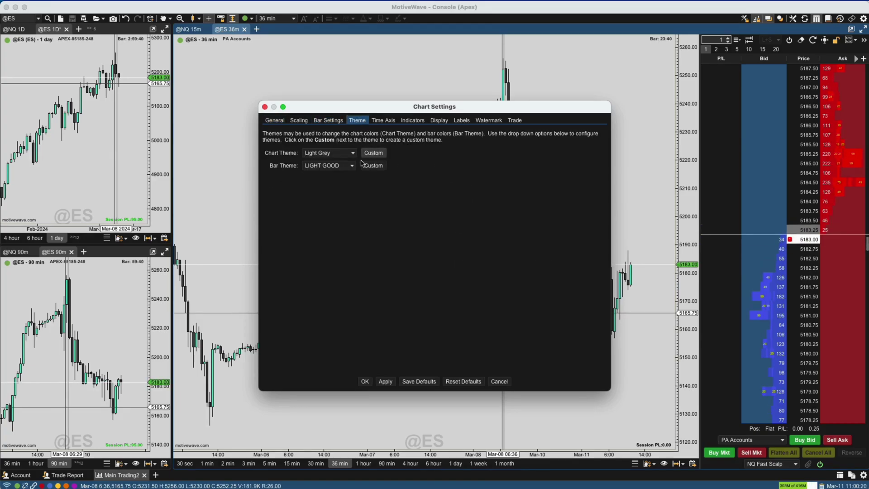
click(321, 155)
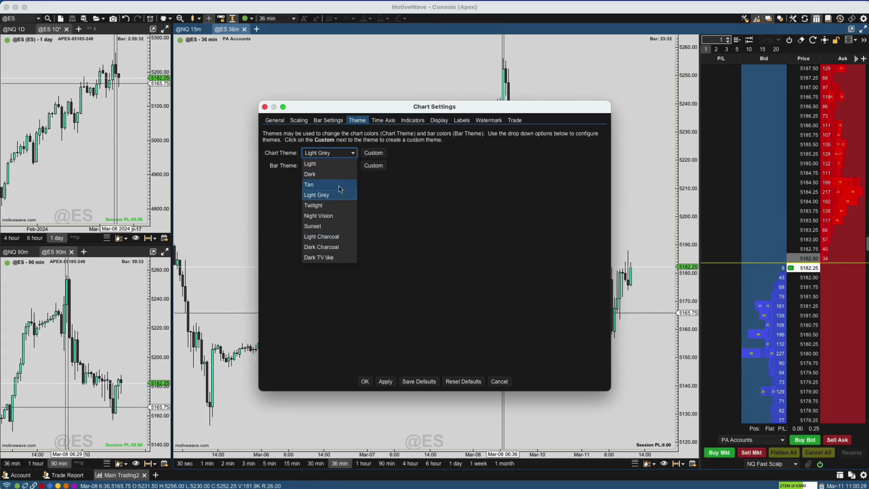
click(329, 153)
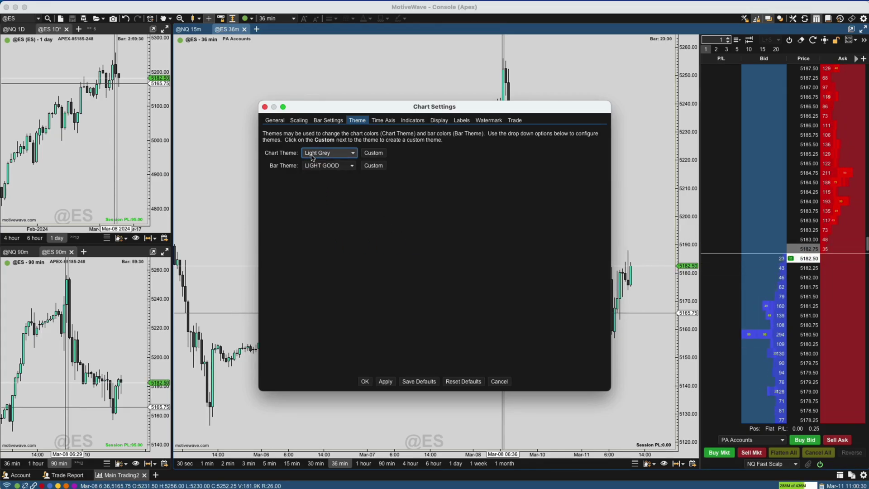
click(318, 167)
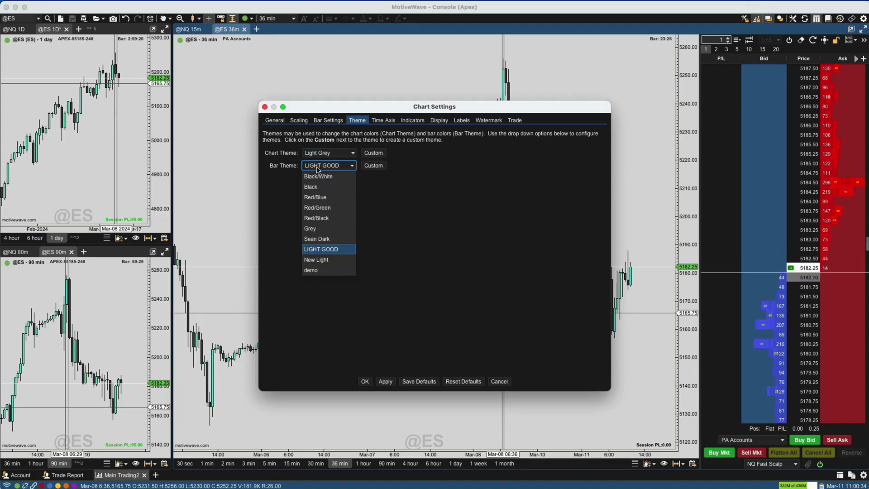
click(318, 170)
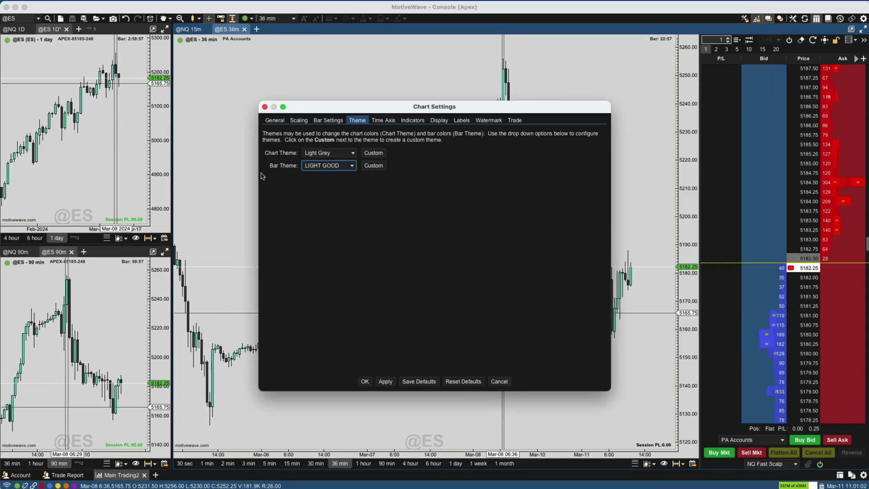
Step: Go to the custom Bar Themes list, cancel a new theme, and edit LIGHT GOOD
click(375, 165)
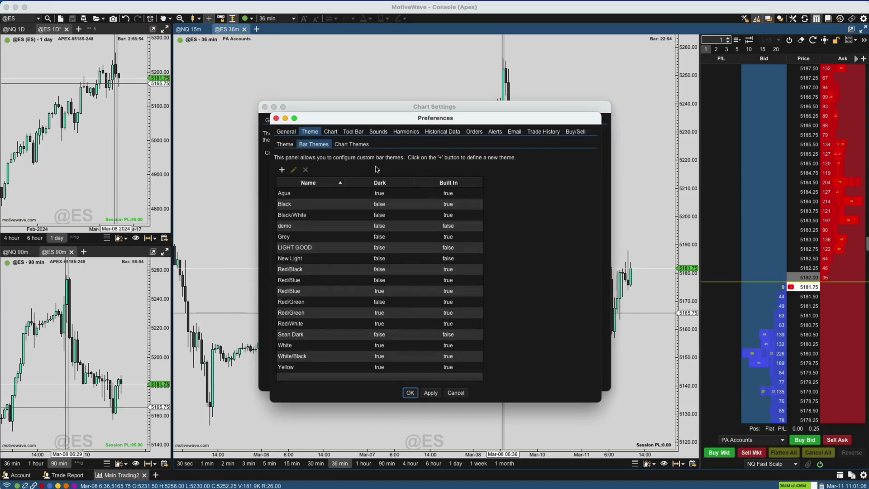
click(282, 171)
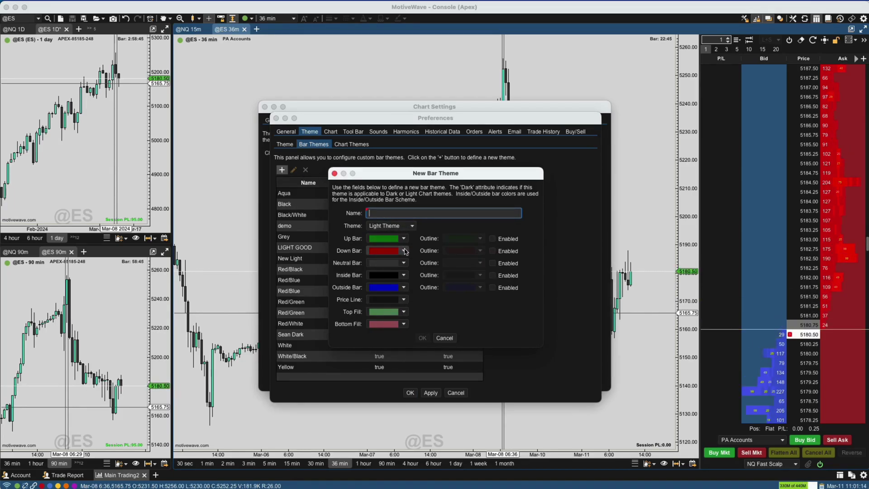
click(446, 338)
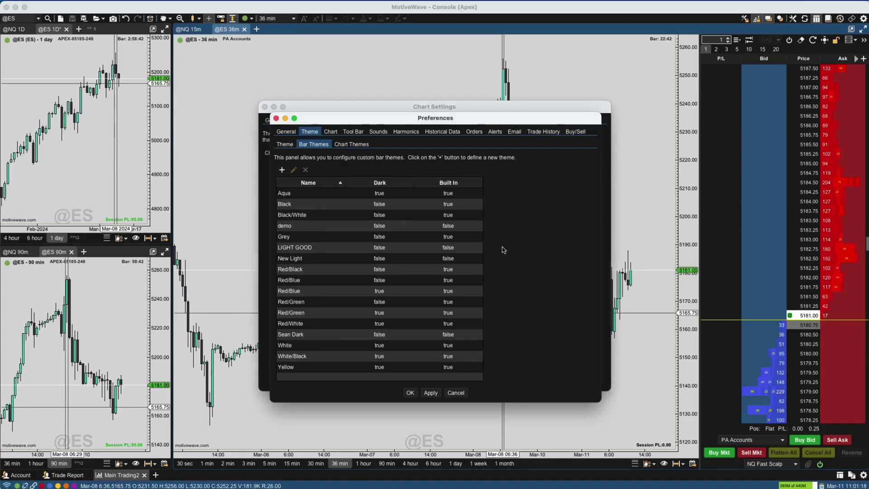
double_click(303, 250)
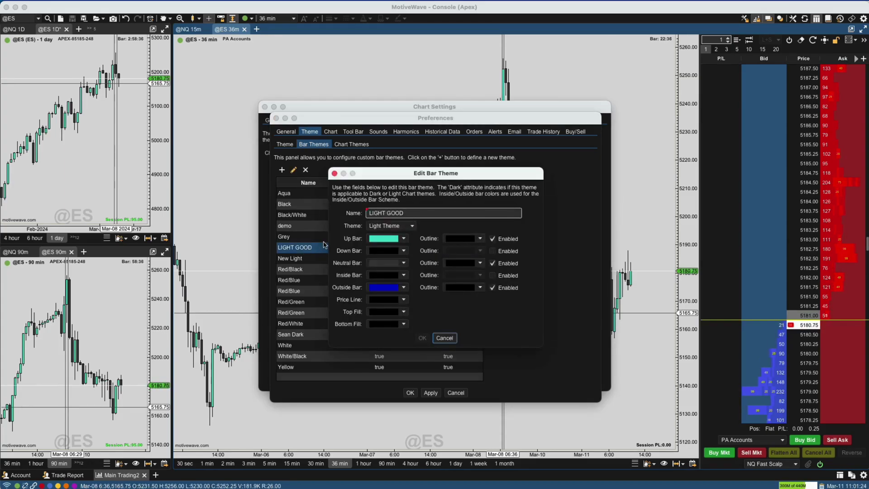
Step: Check LIGHT GOOD's turquoise up-bar colour in RGB and its black down-bar colour, then cancel unchanged
click(404, 239)
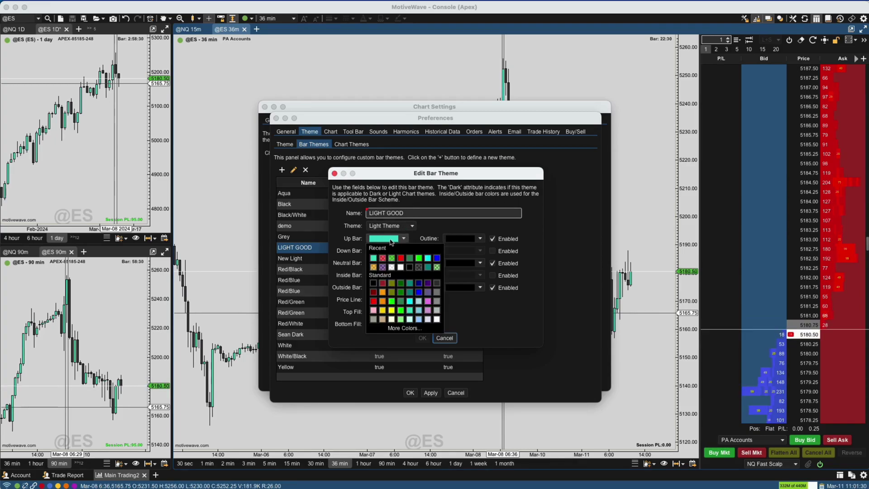
click(402, 328)
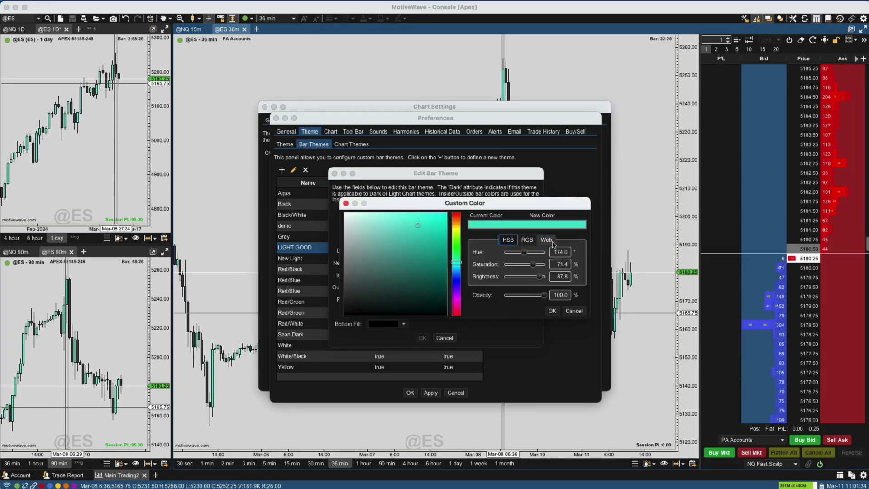
click(527, 240)
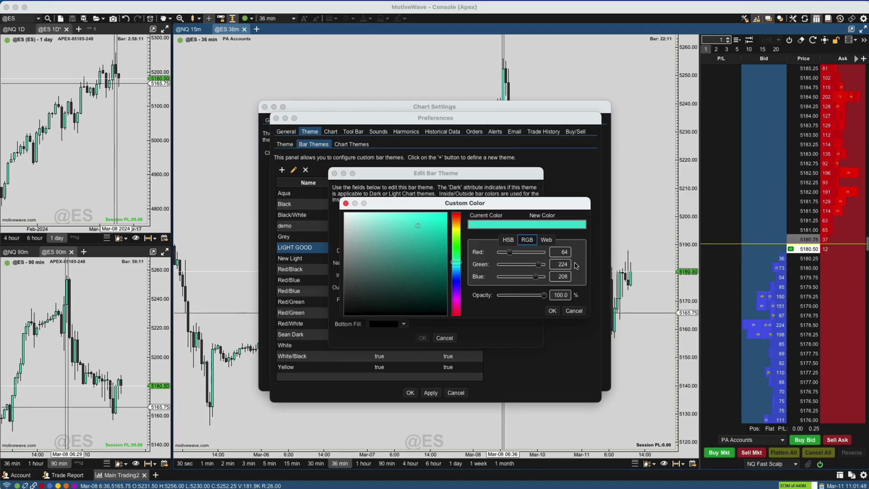
click(553, 312)
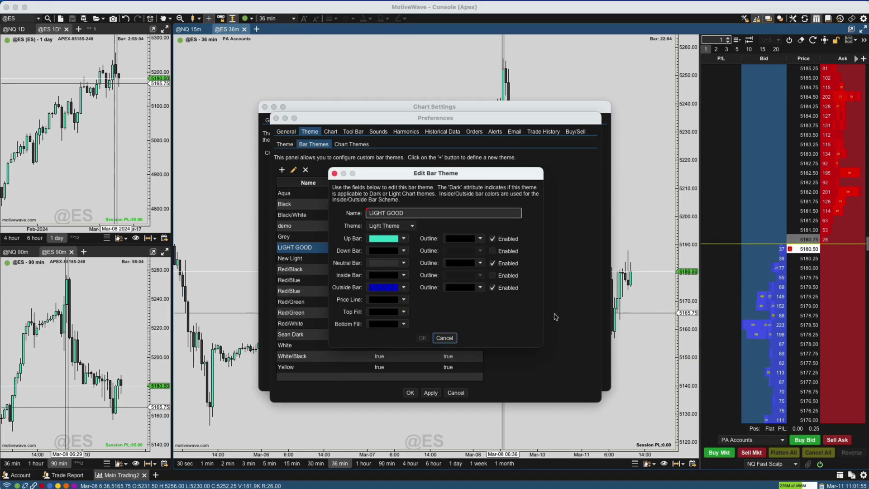
click(404, 251)
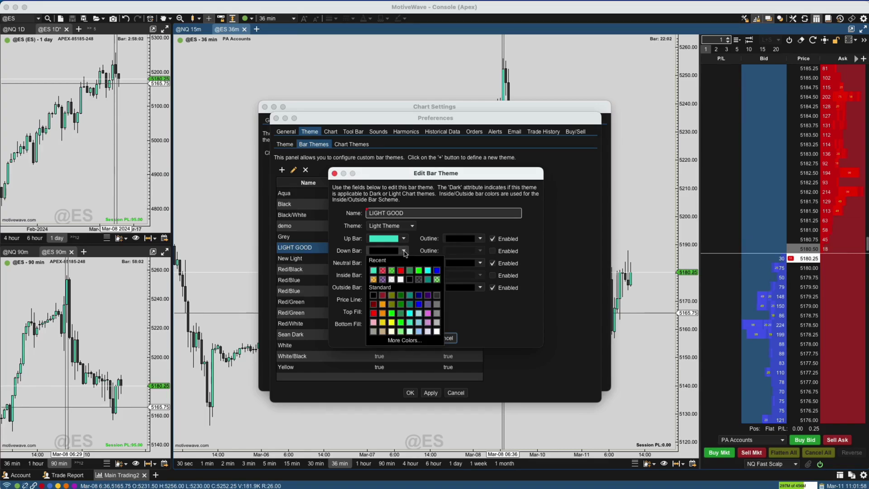
click(409, 255)
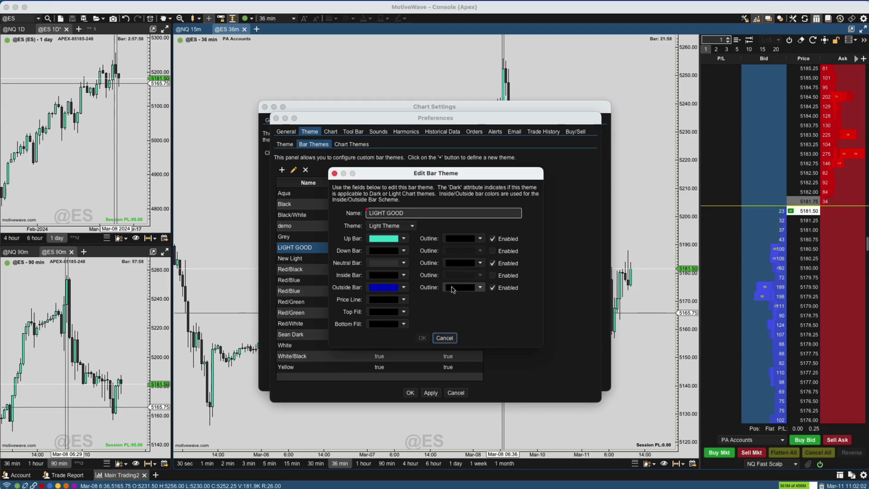
click(445, 339)
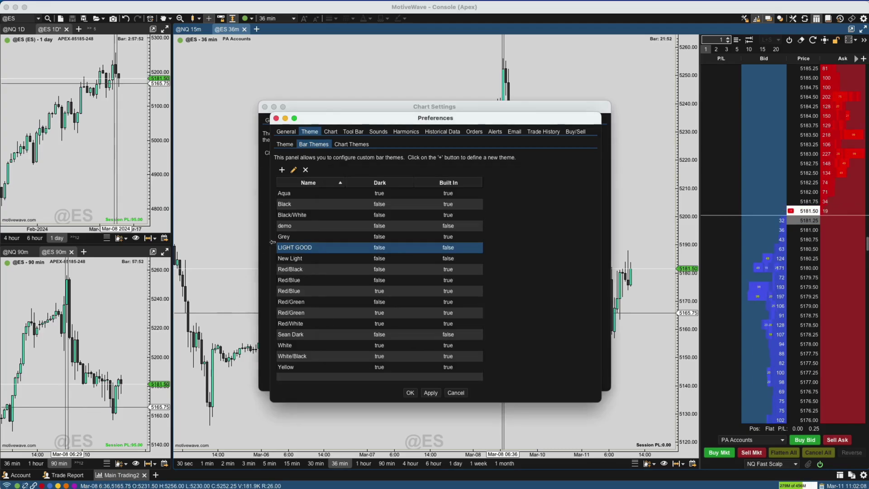
click(354, 146)
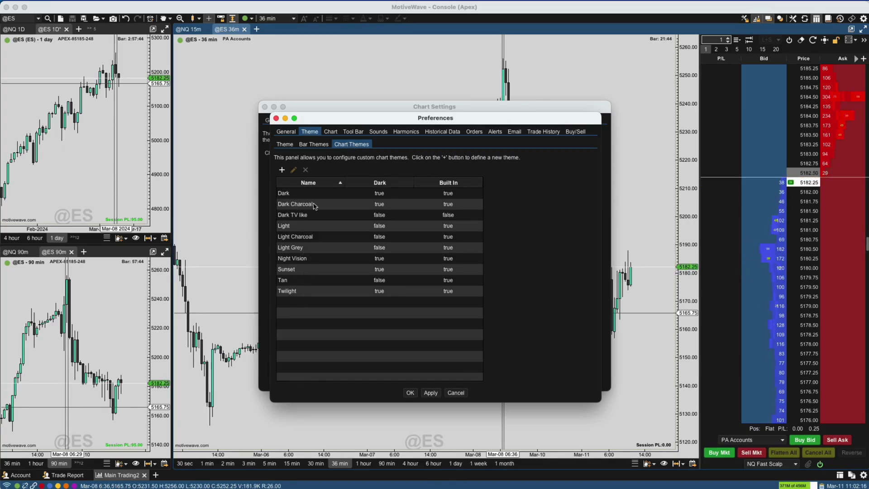
click(290, 249)
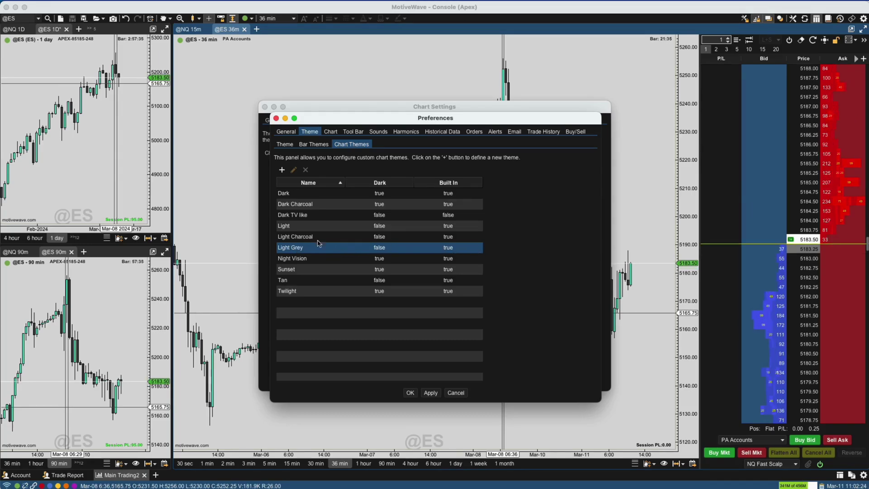
double_click(297, 217)
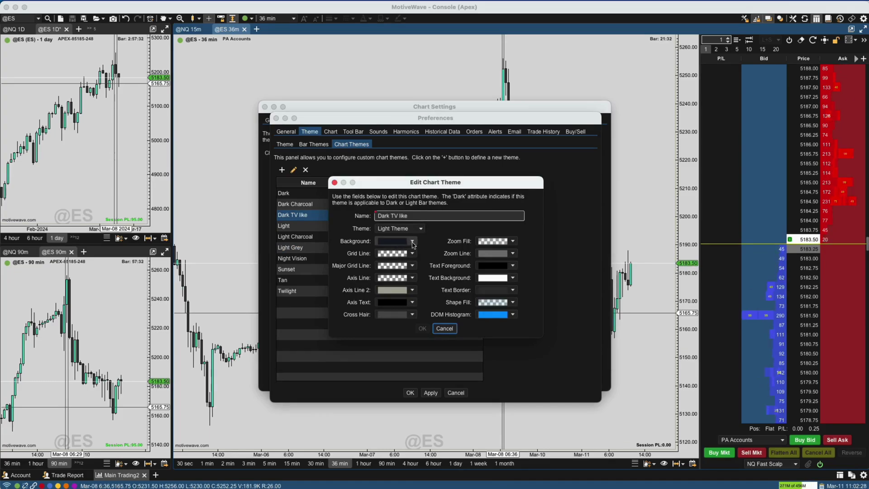
click(443, 329)
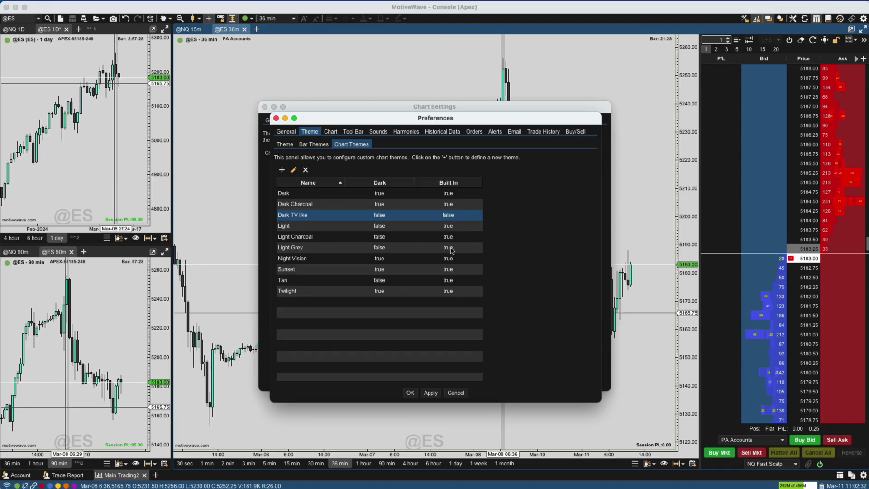
Step: Keep Dark window theme, Light Grey chart theme and LIGHT GOOD bars, confirming Preferences and Chart Settings
click(312, 146)
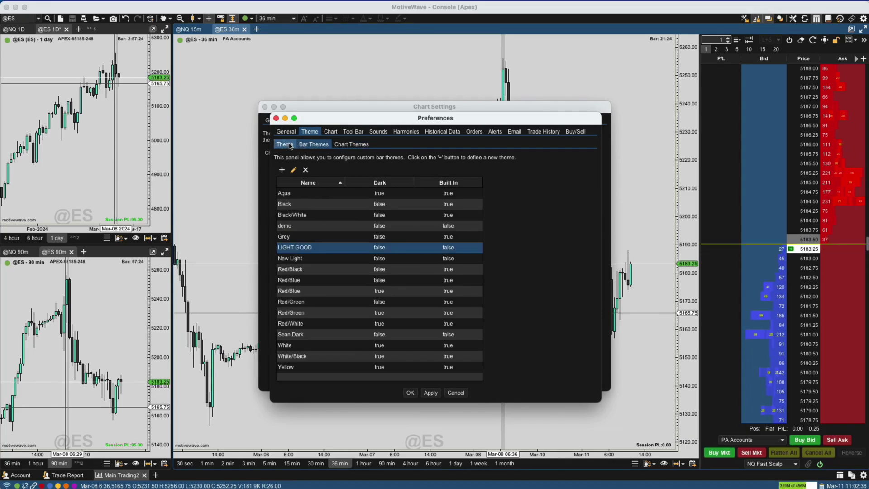
click(289, 145)
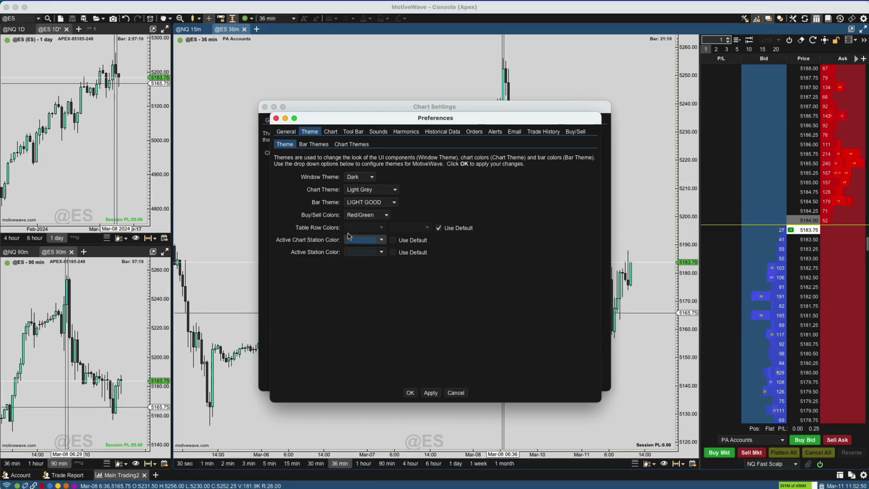
click(371, 178)
click(382, 174)
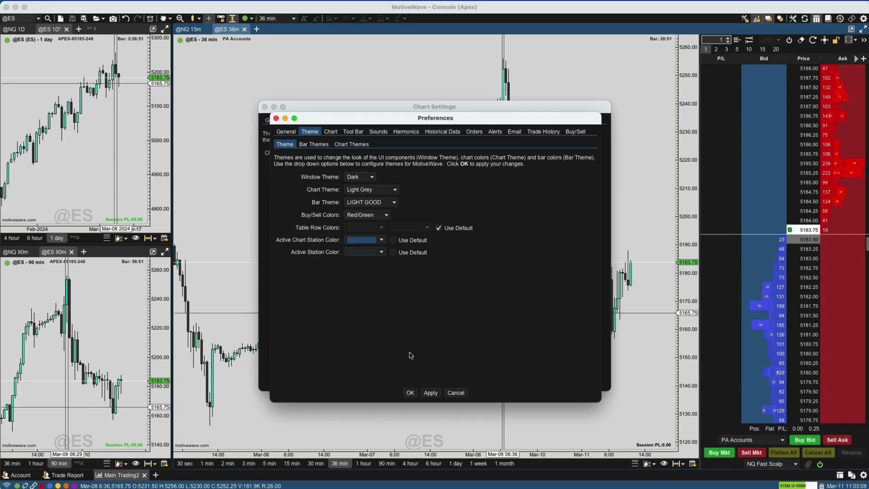
click(411, 393)
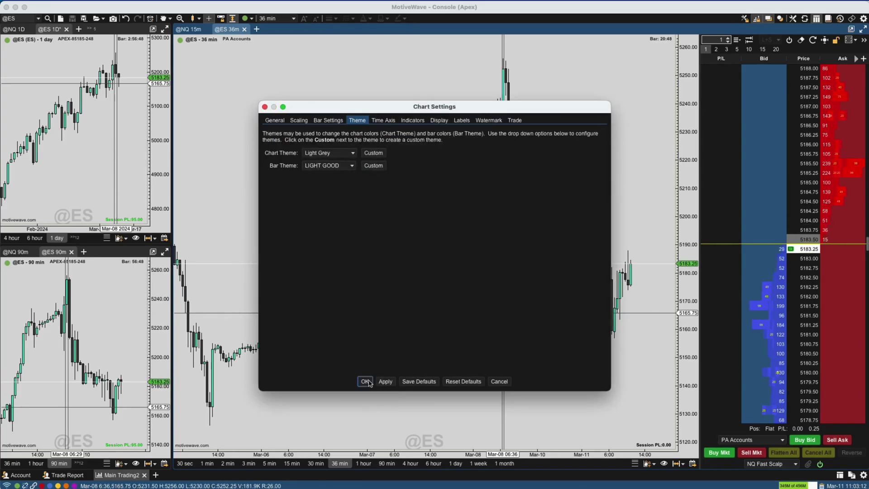
click(366, 382)
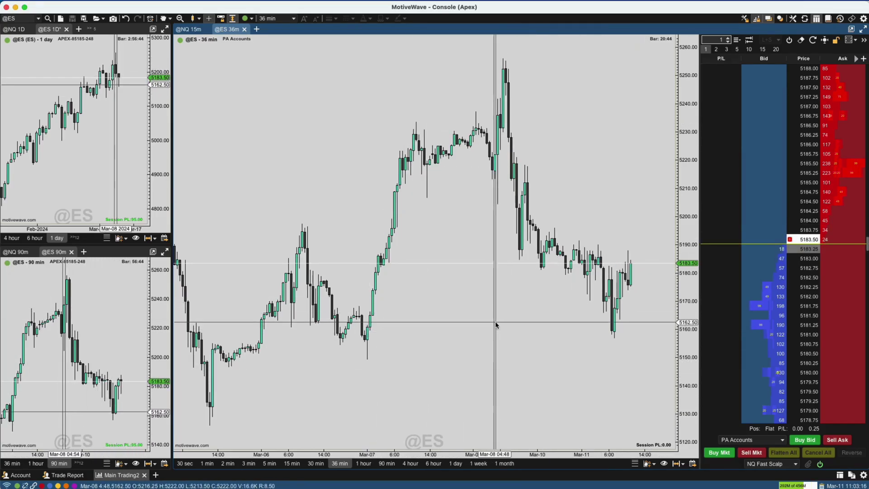
Step: Apply the saved Basic Dark template to the ES 36-minute chart for red and green candles
right_click(489, 298)
mouse_move(540, 364)
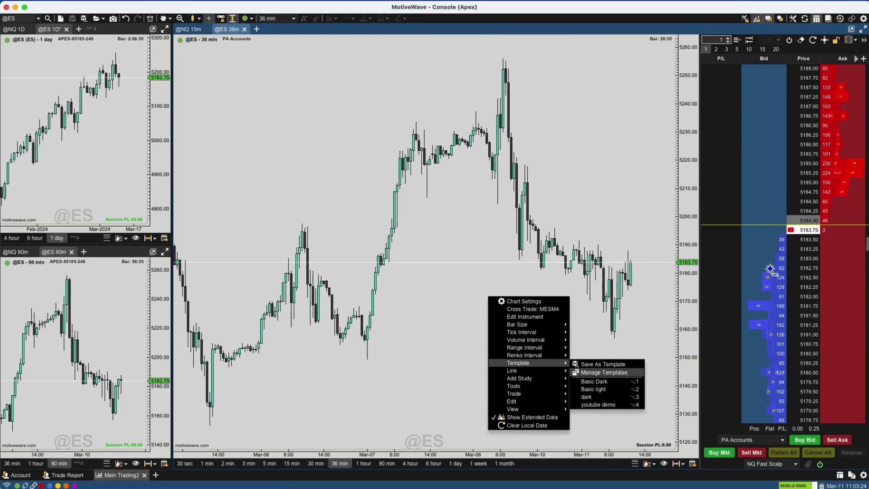
click(488, 226)
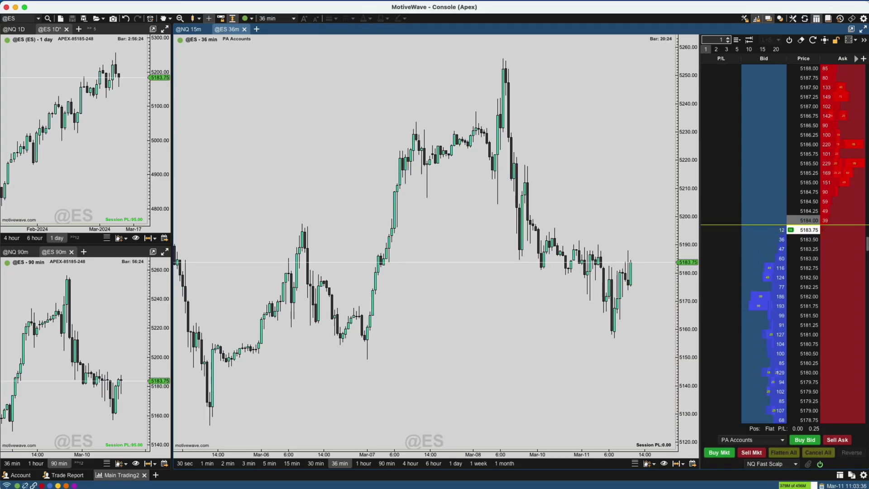
right_click(518, 320)
mouse_move(573, 388)
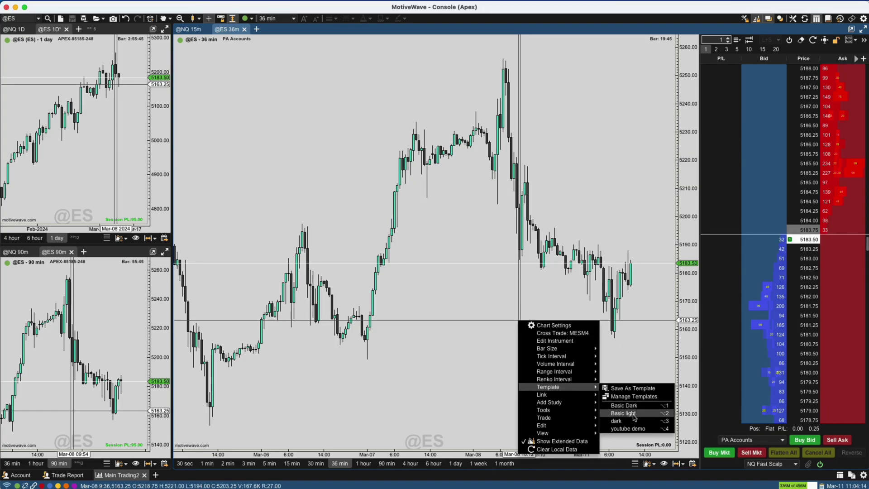
click(643, 410)
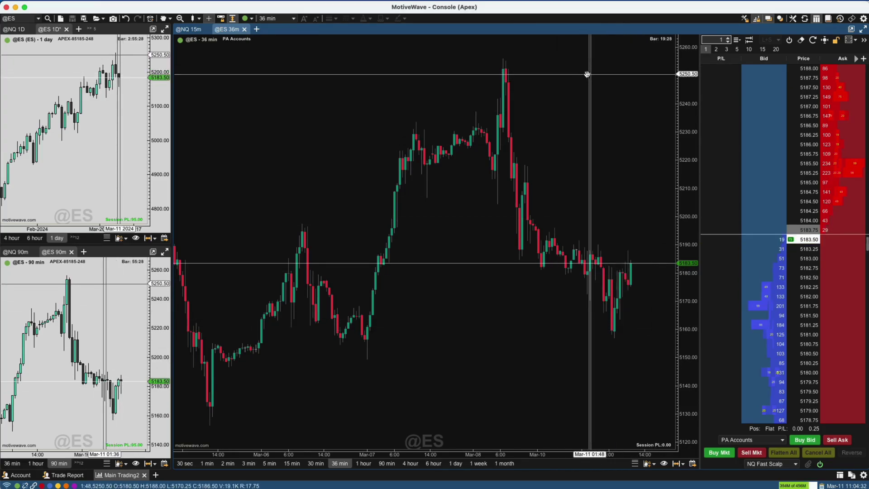
click(200, 19)
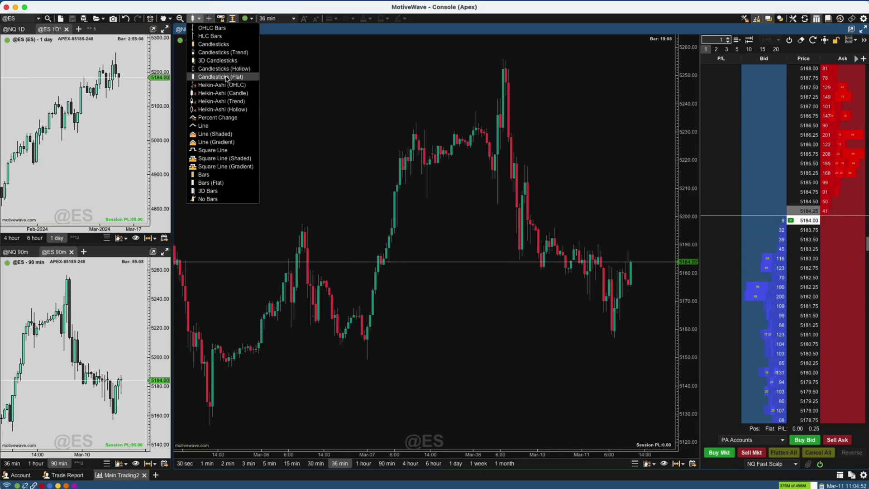
click(222, 44)
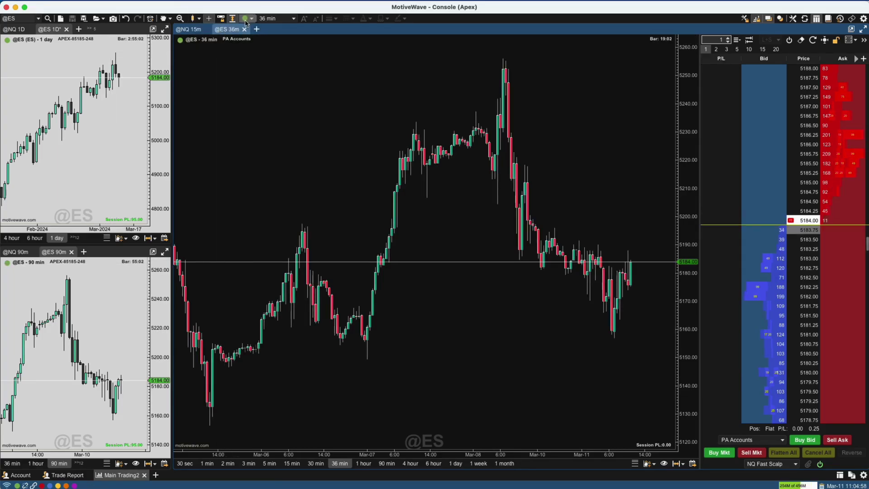
click(201, 17)
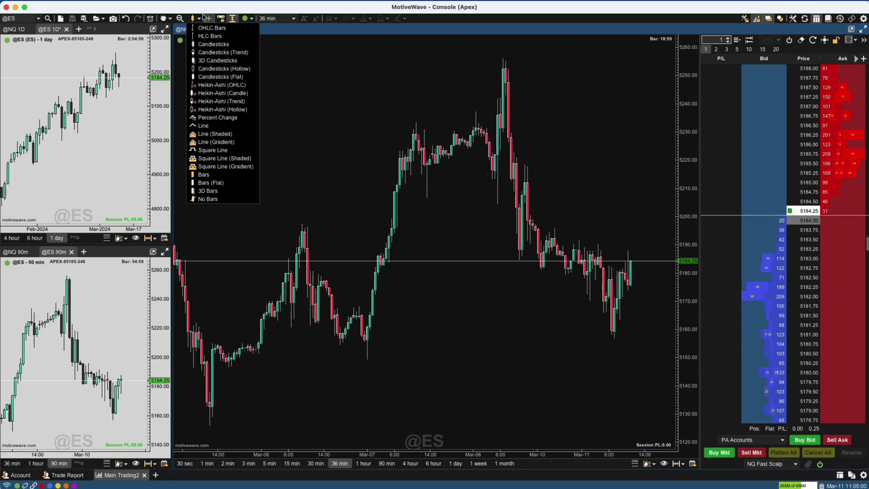
click(221, 76)
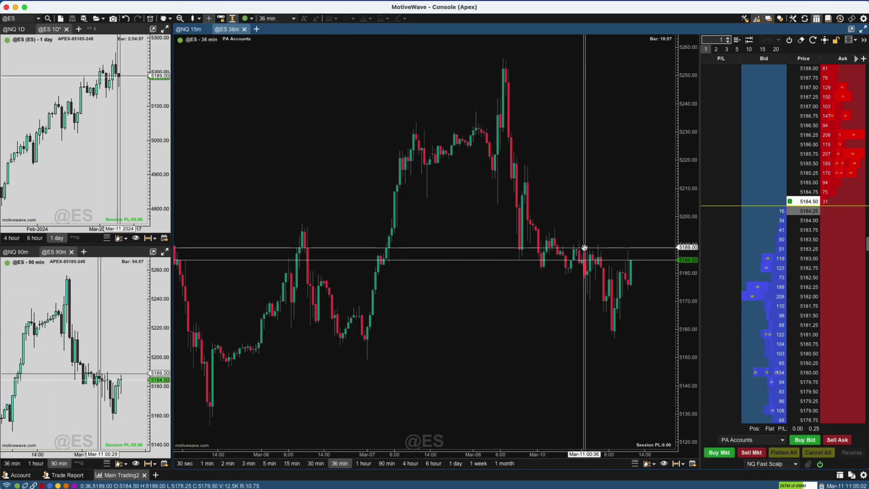
Step: Apply the youtube demo template for a light grey chart with teal and black candlesticks
right_click(504, 314)
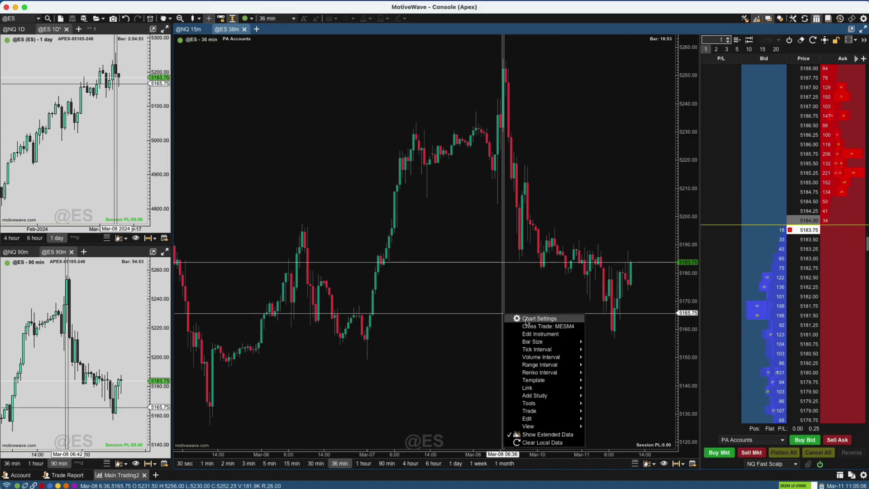
mouse_move(550, 400)
mouse_move(552, 381)
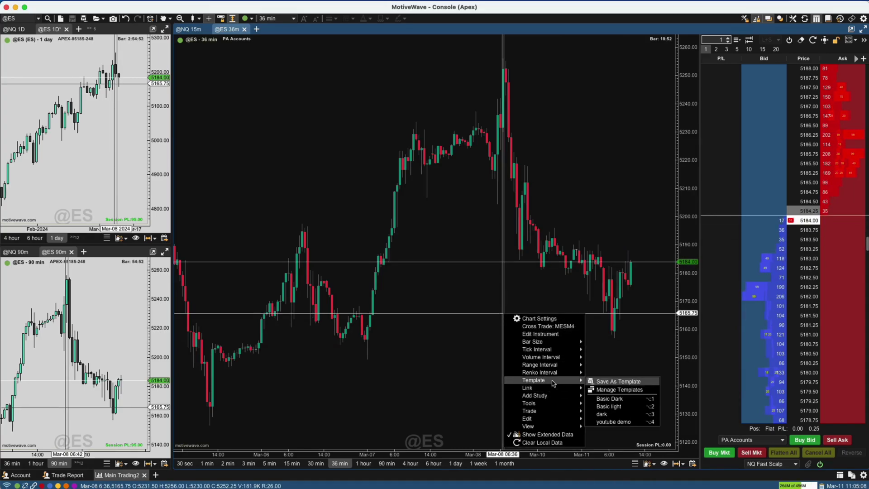
click(620, 422)
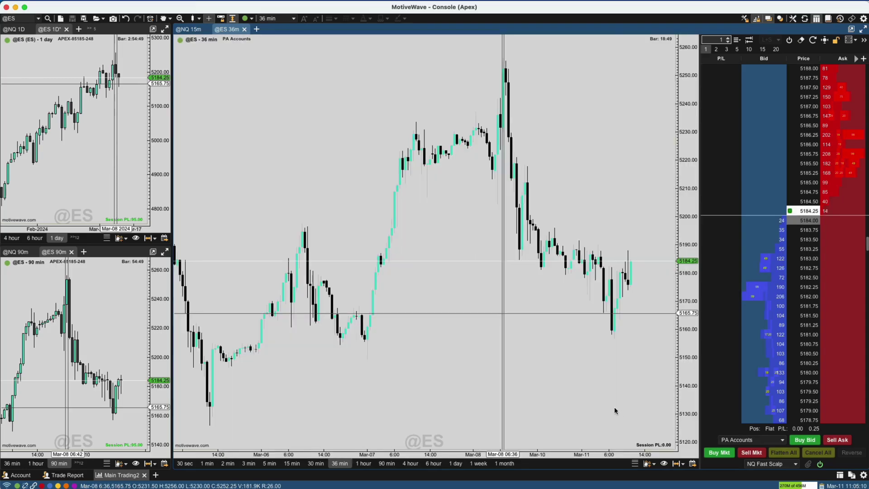
mouse_move(504, 89)
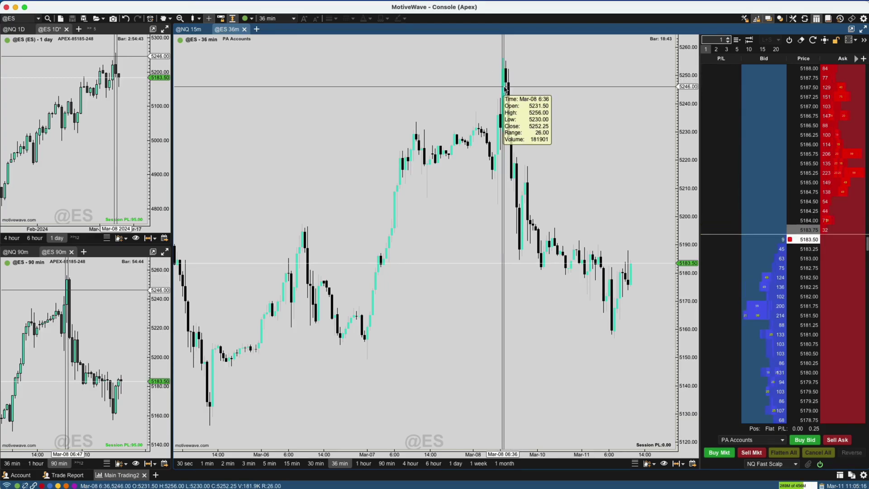
click(199, 19)
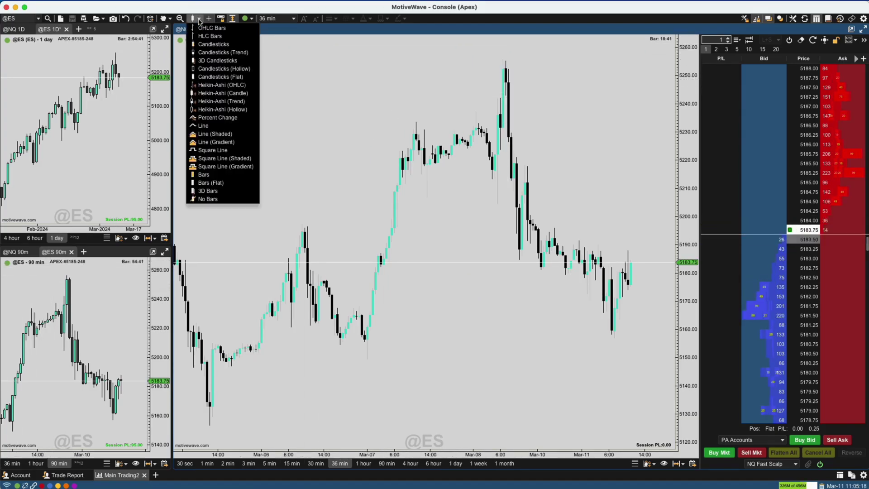
click(211, 44)
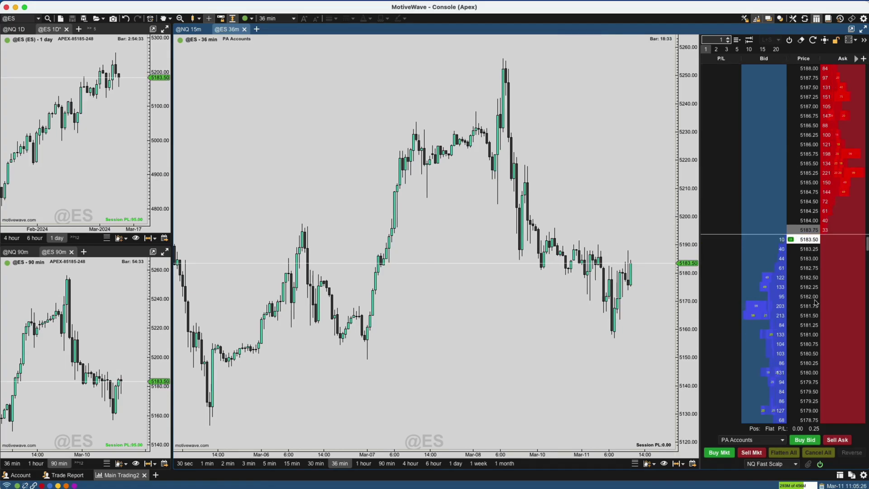
Step: Hide the DOM order-book panel and leave the Trade panel off so the chart spans full width
click(817, 19)
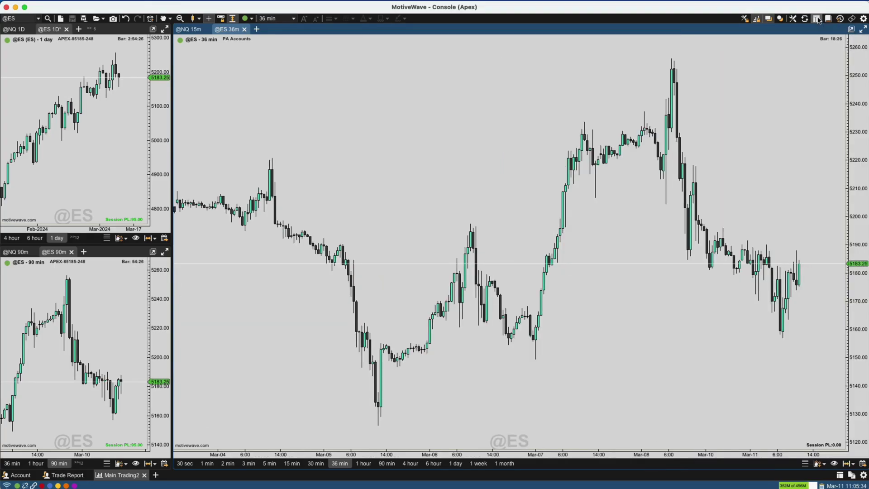
click(853, 20)
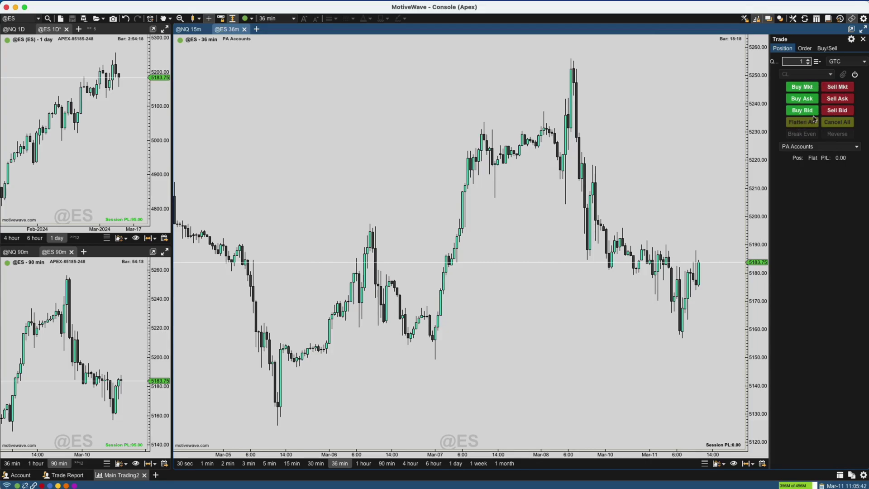
click(852, 19)
right_click(800, 204)
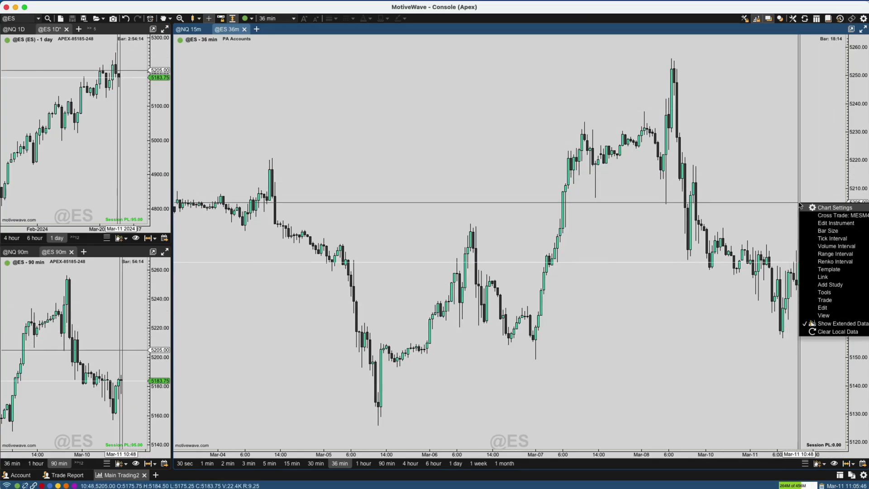
click(764, 186)
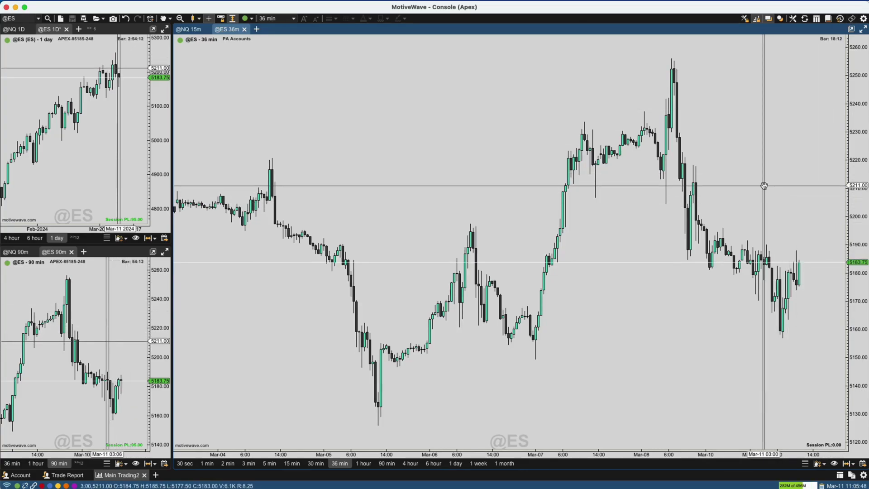